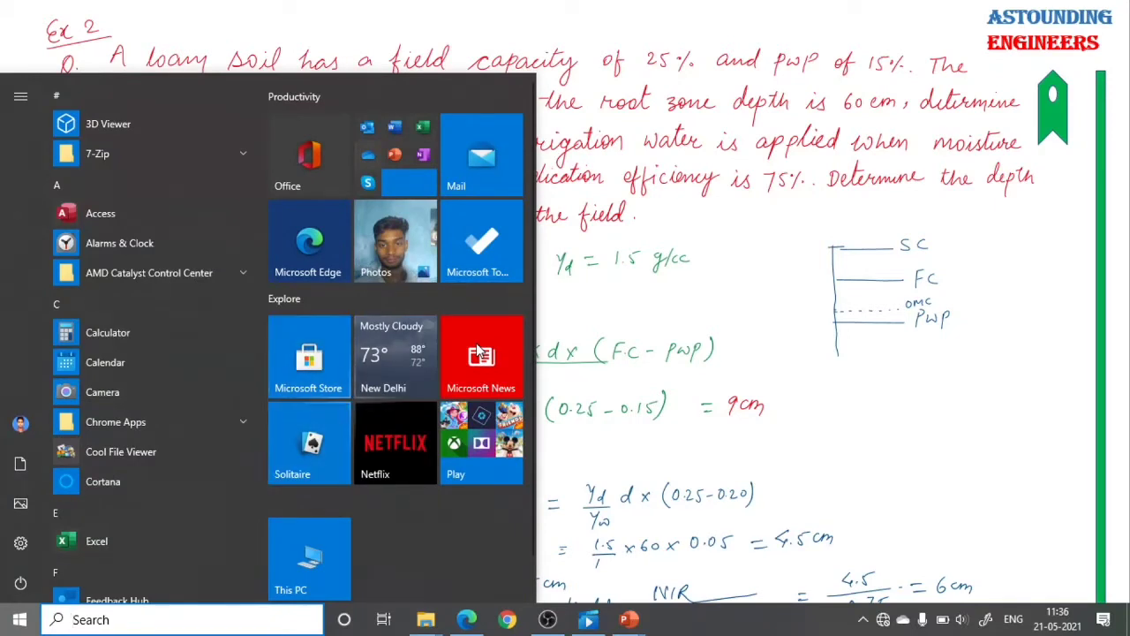
# Step: Search 'h' in the Start menu and launch the Huion Tablet driver settings
pyautogui.write('h')
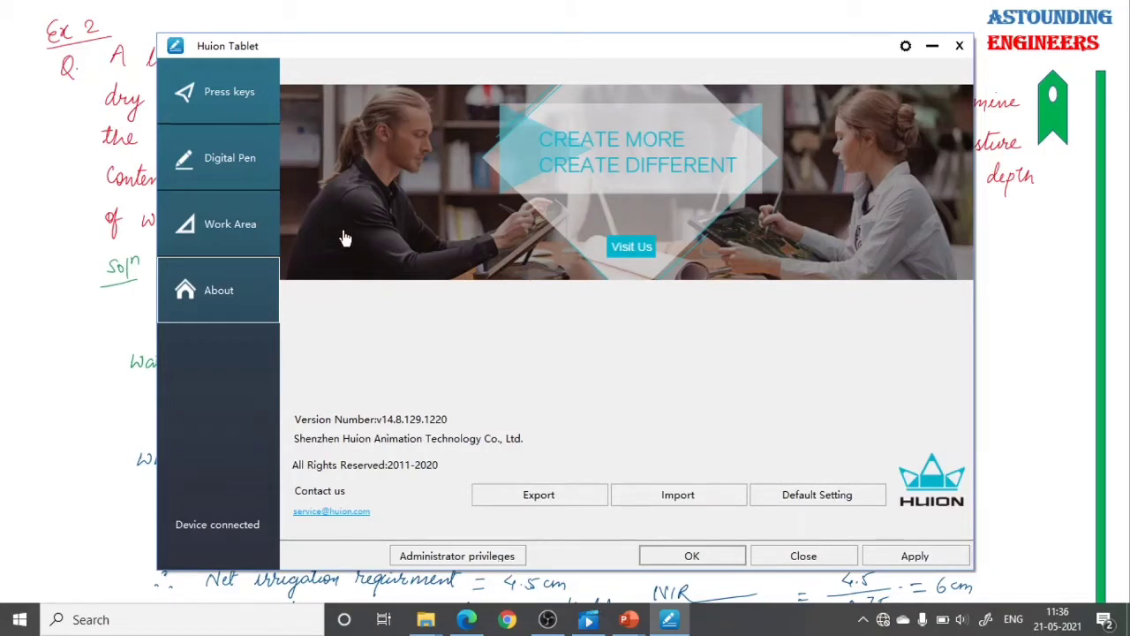
# Step: Check the first press key's mapping and keep it on Ctrl+S
pyautogui.click(216, 91)
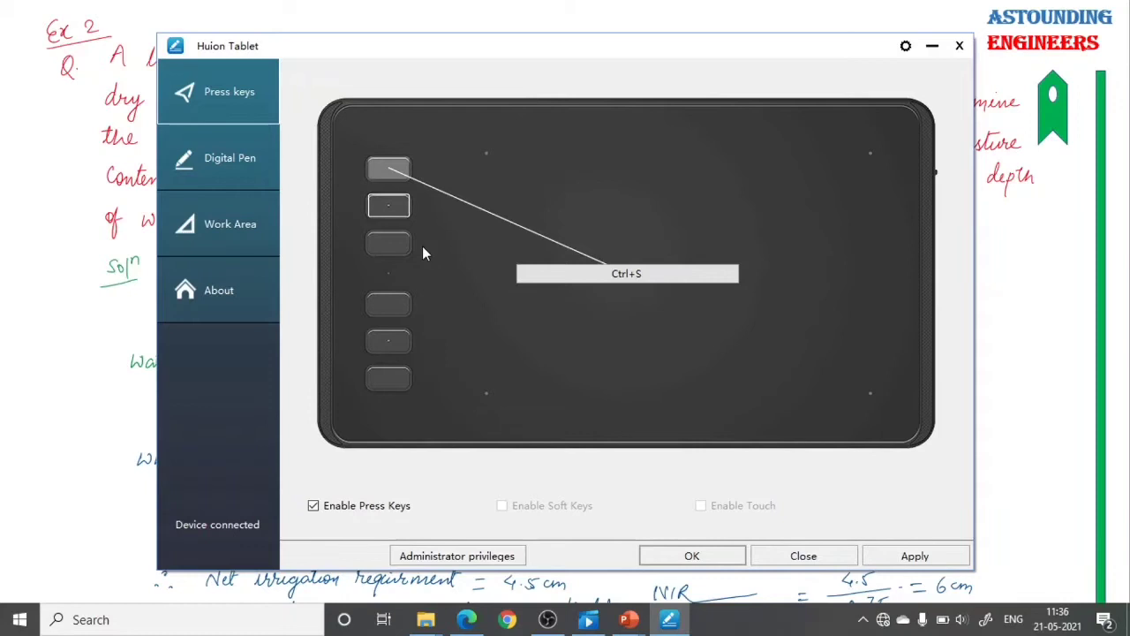
pyautogui.click(625, 276)
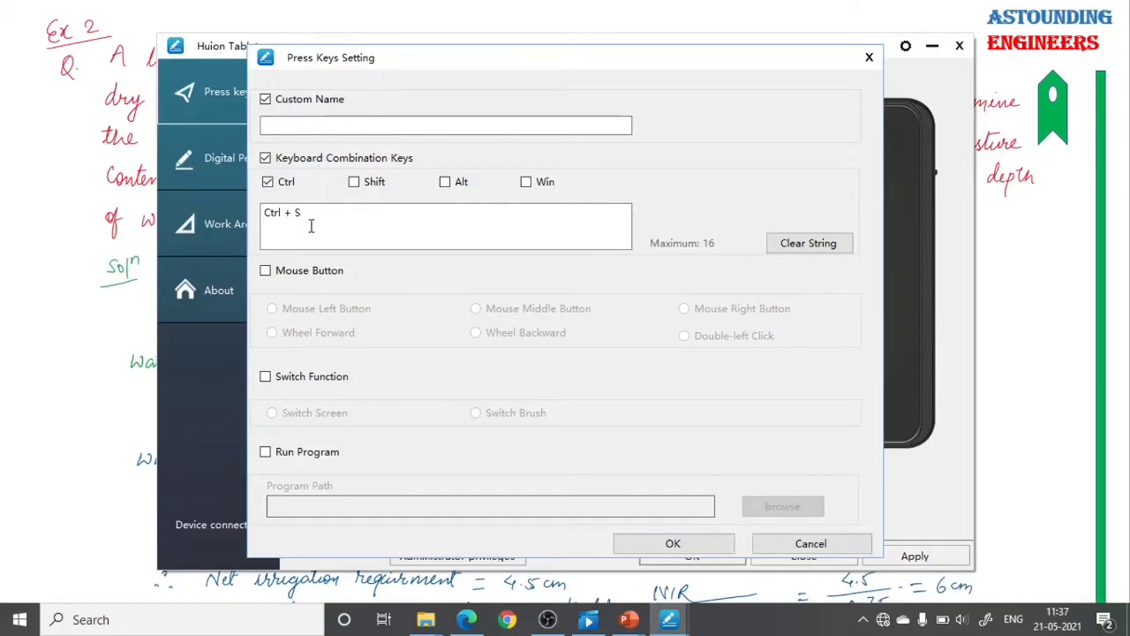
pyautogui.click(676, 542)
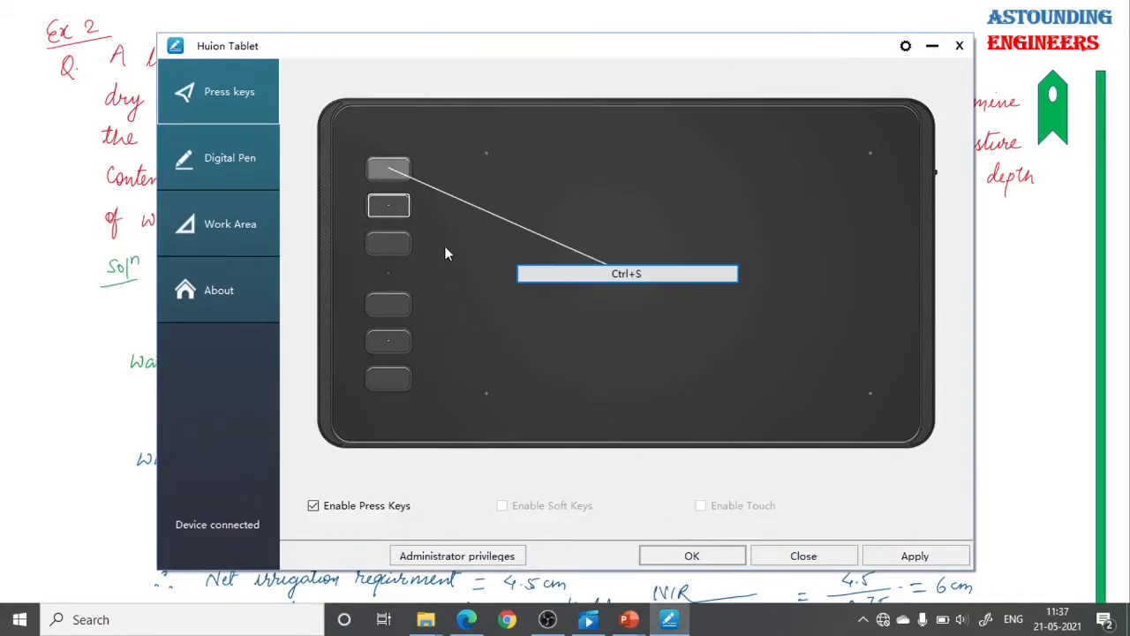
# Step: Replace the second press key's Backspace combination with ] and confirm
pyautogui.click(389, 206)
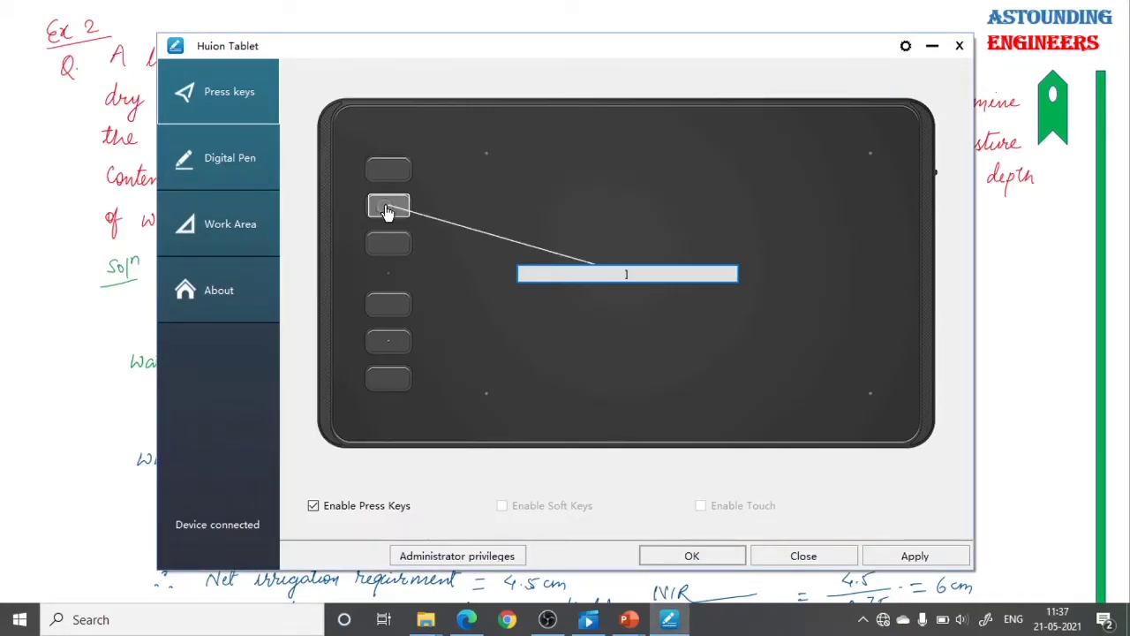
pyautogui.click(629, 275)
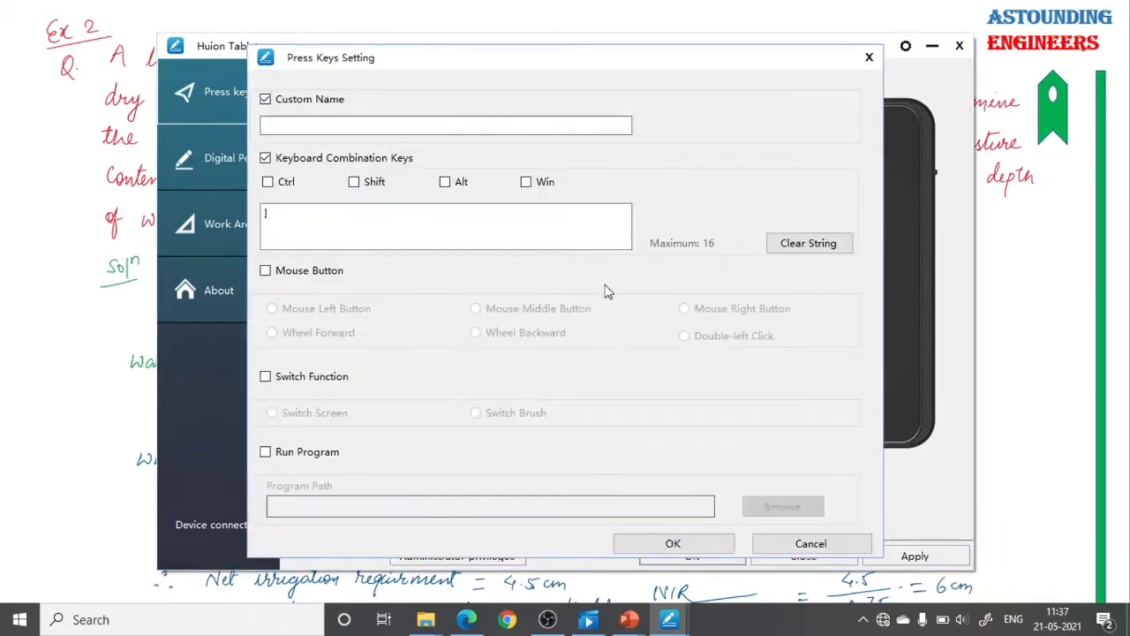
pyautogui.click(392, 233)
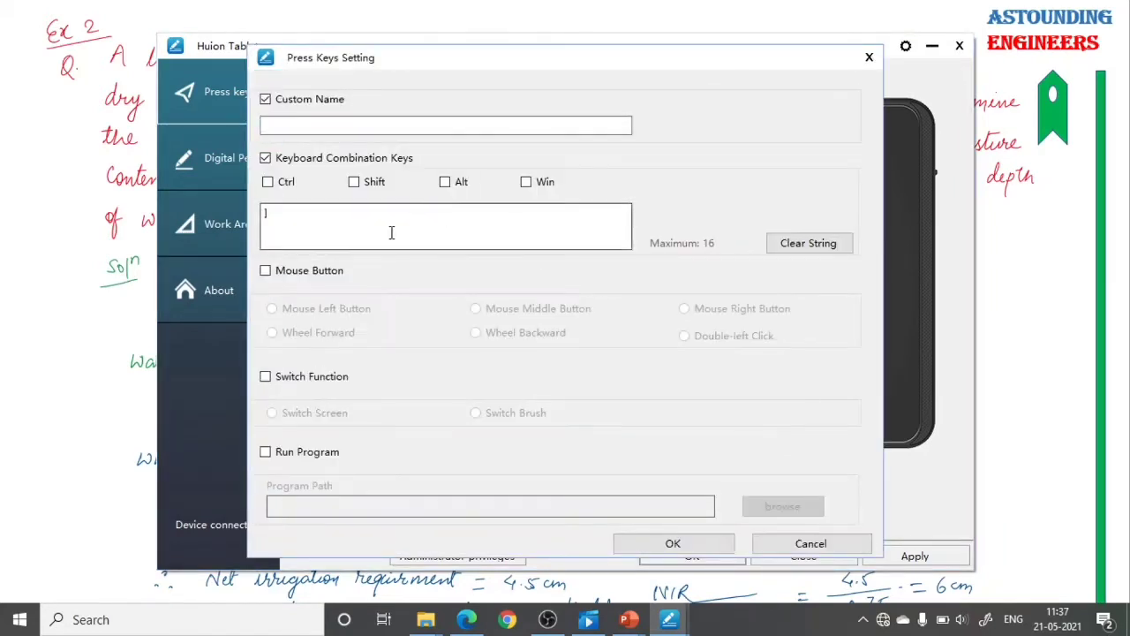
pyautogui.click(313, 210)
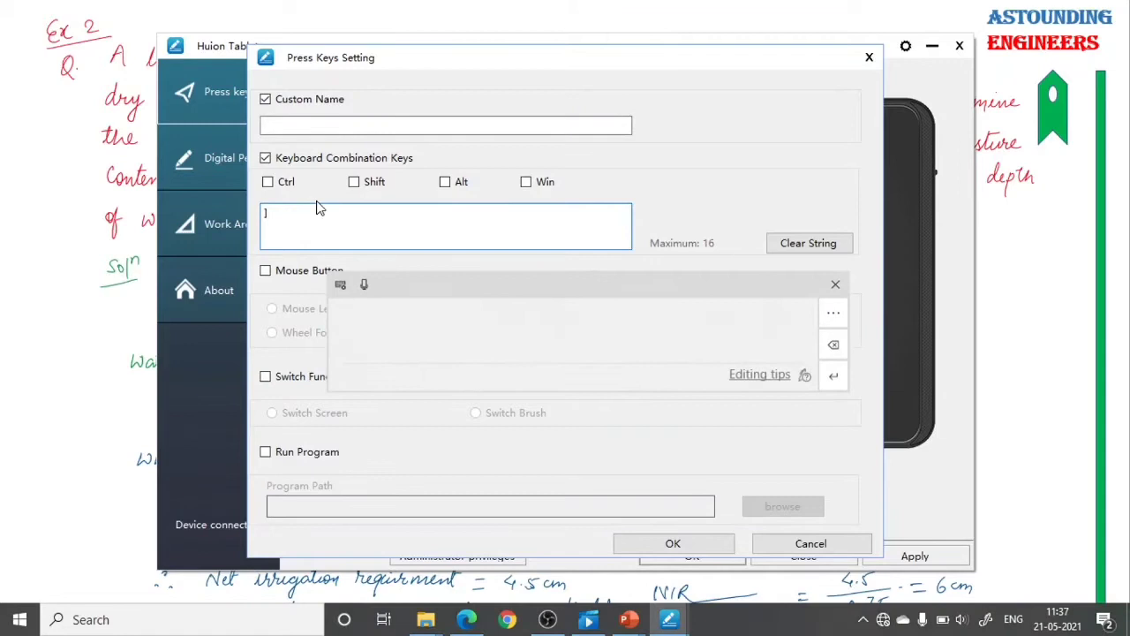
pyautogui.press('BackSpace')
pyautogui.click(801, 247)
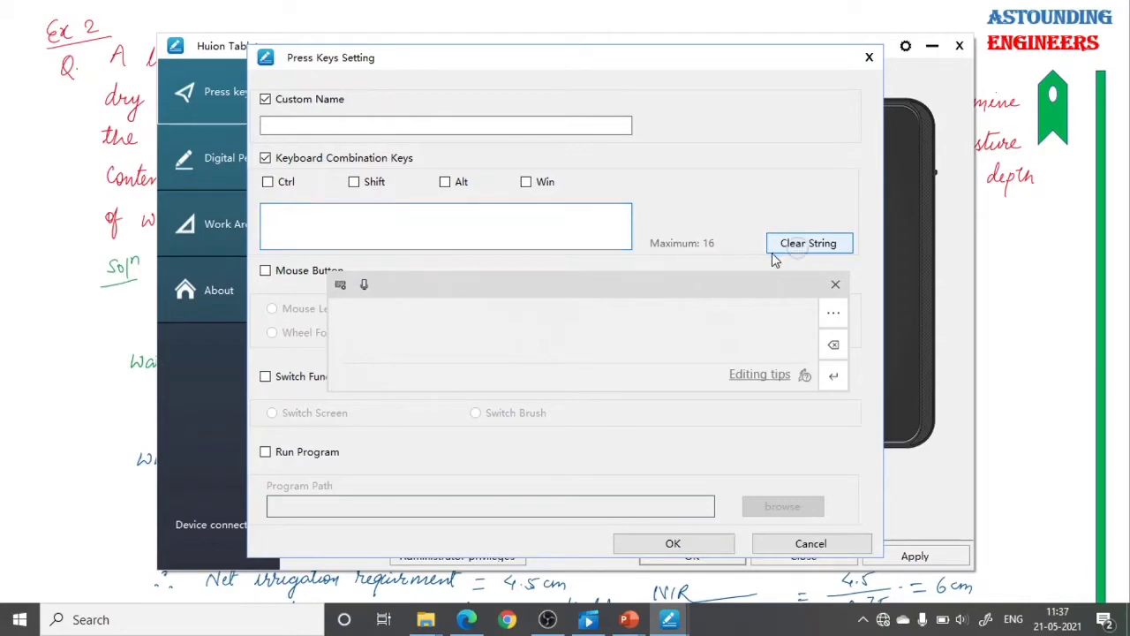
pyautogui.click(546, 232)
pyautogui.write(']')
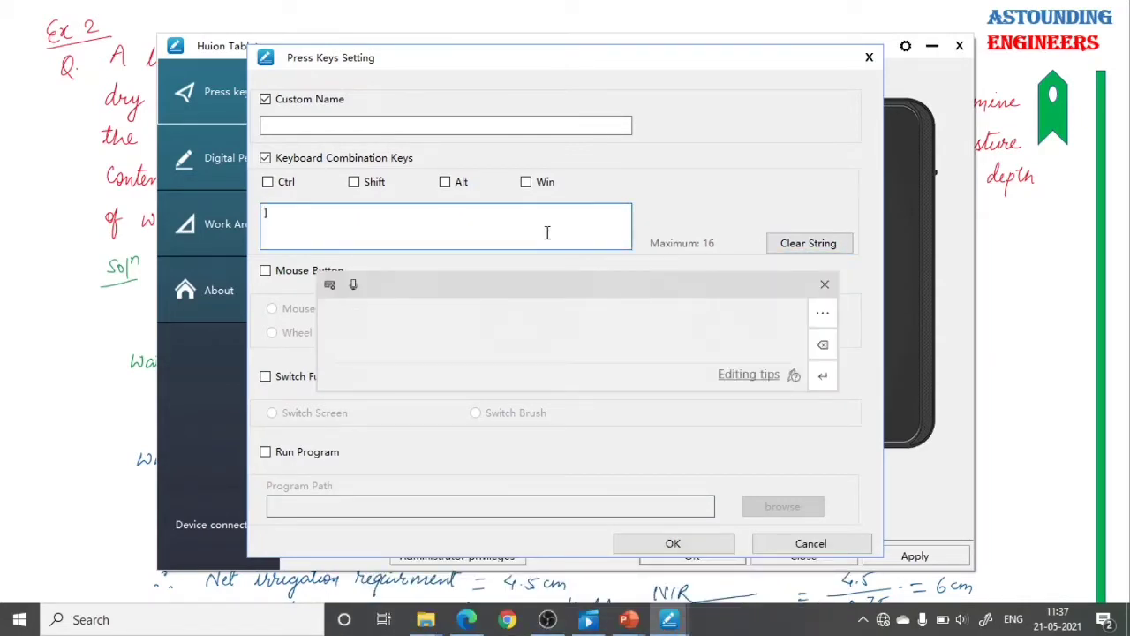
pyautogui.click(672, 545)
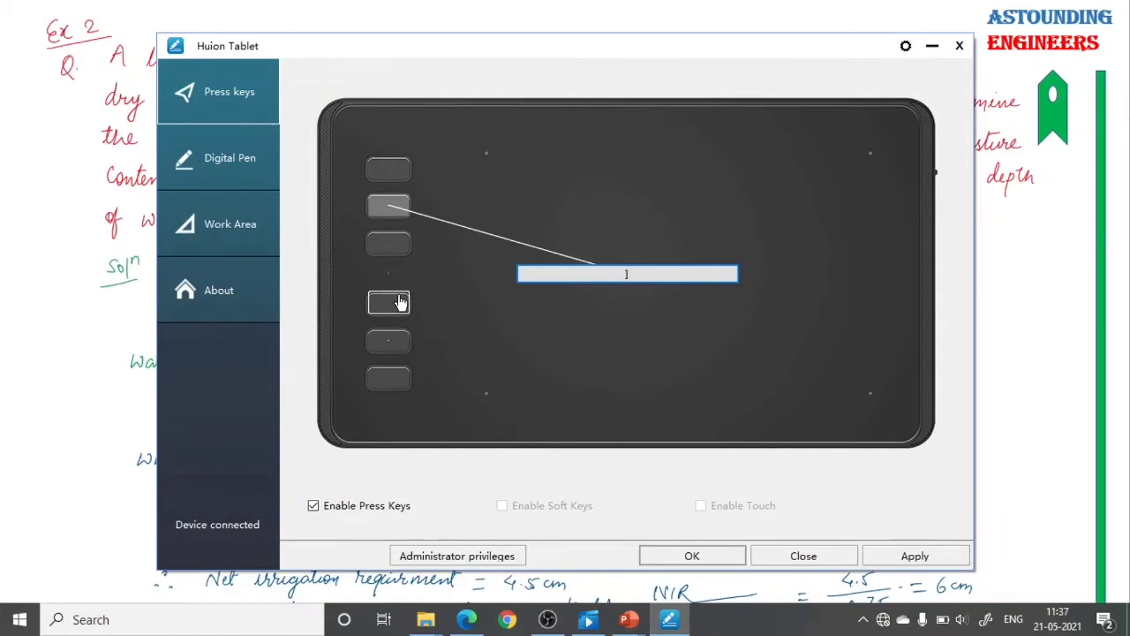
# Step: In Digital Pen settings, keep the upper pen button as Mouse Right Button
pyautogui.click(223, 161)
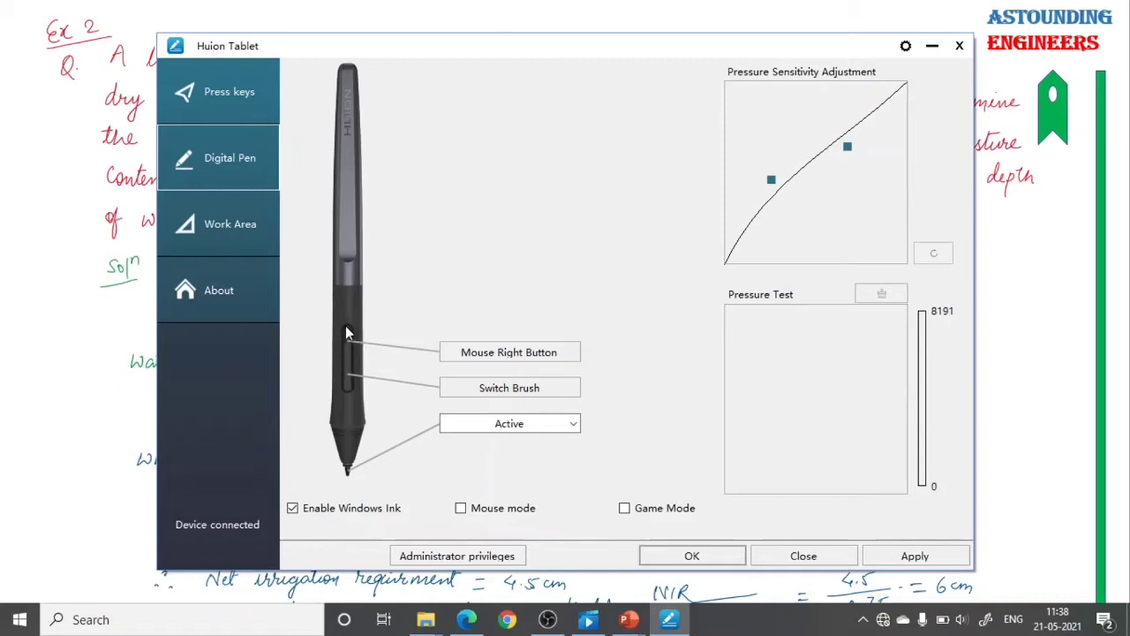
pyautogui.click(507, 351)
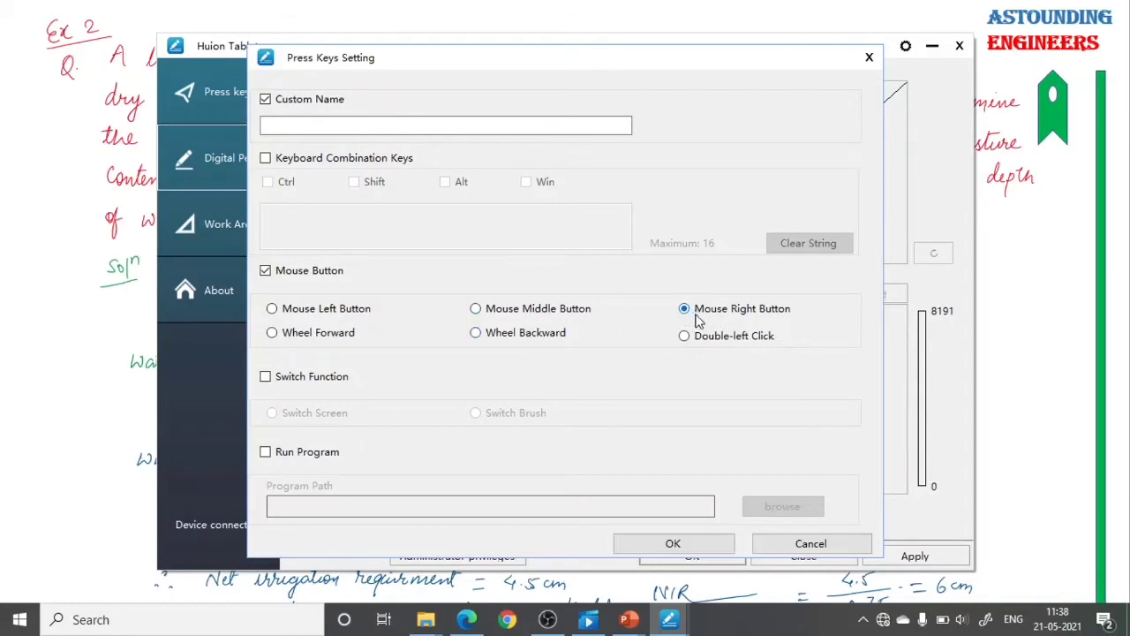
pyautogui.click(666, 545)
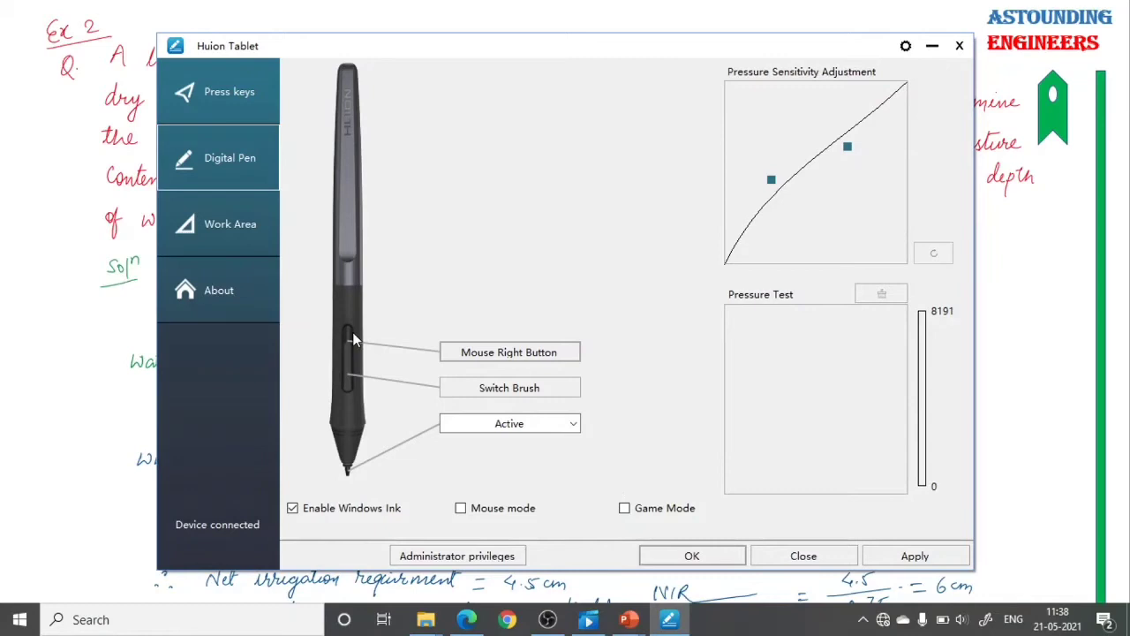
# Step: Keep the lower pen button assigned to Switch Brush
pyautogui.click(492, 389)
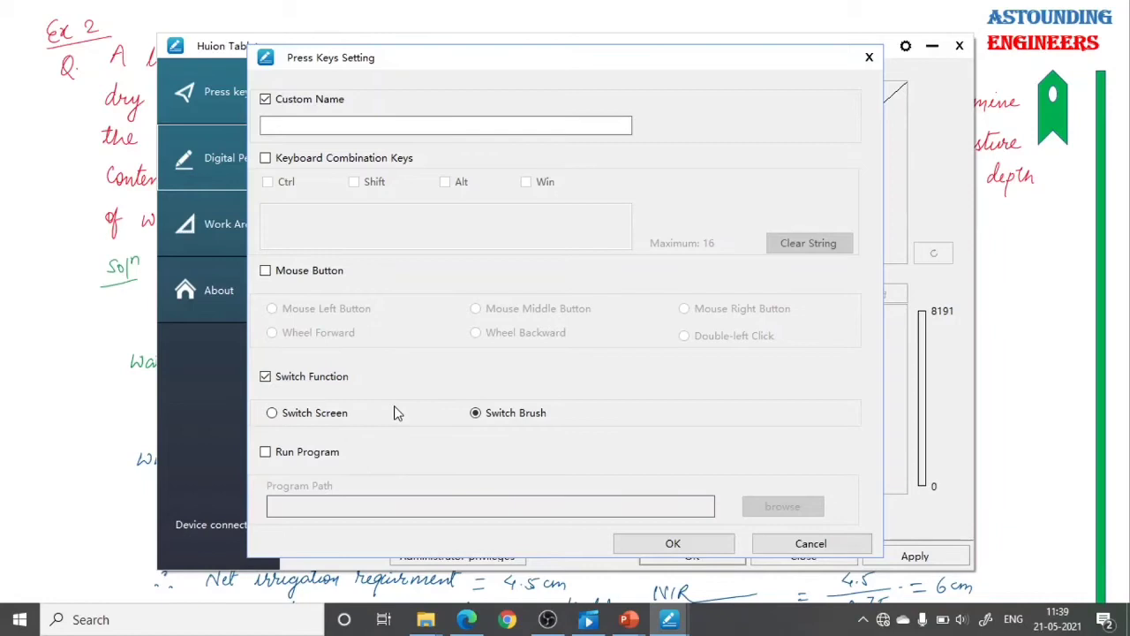
pyautogui.click(266, 377)
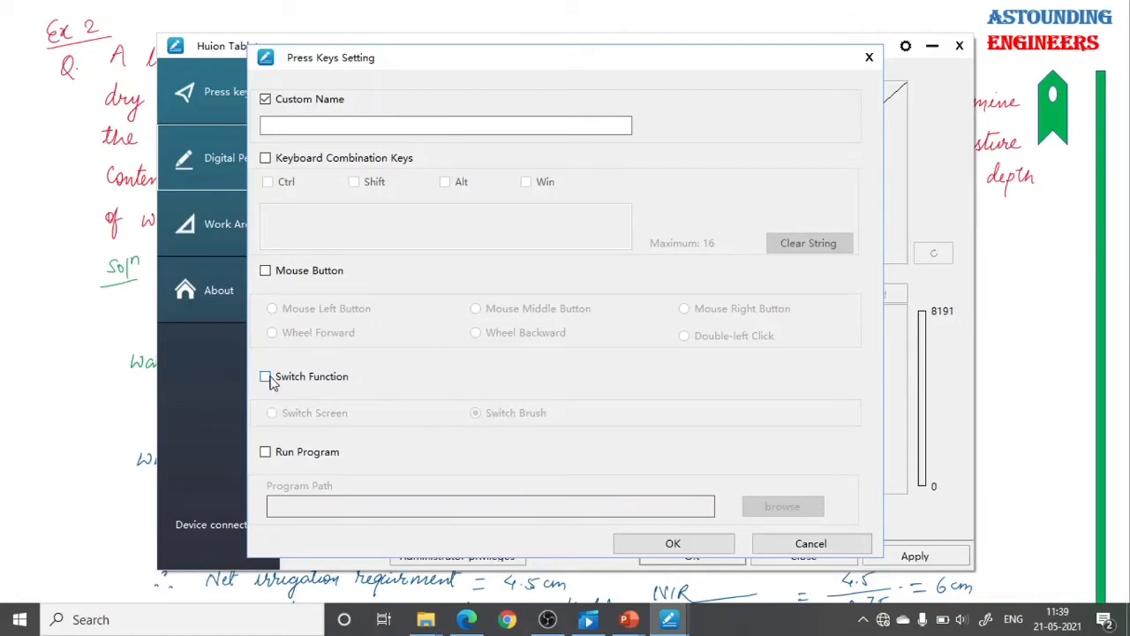
pyautogui.click(266, 377)
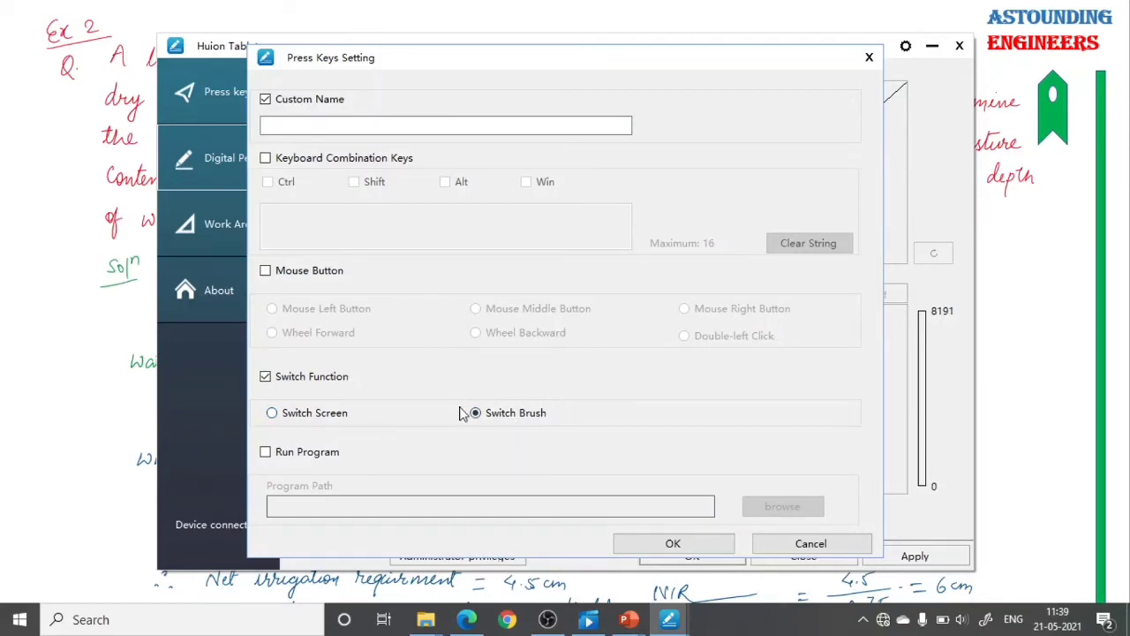
pyautogui.click(686, 541)
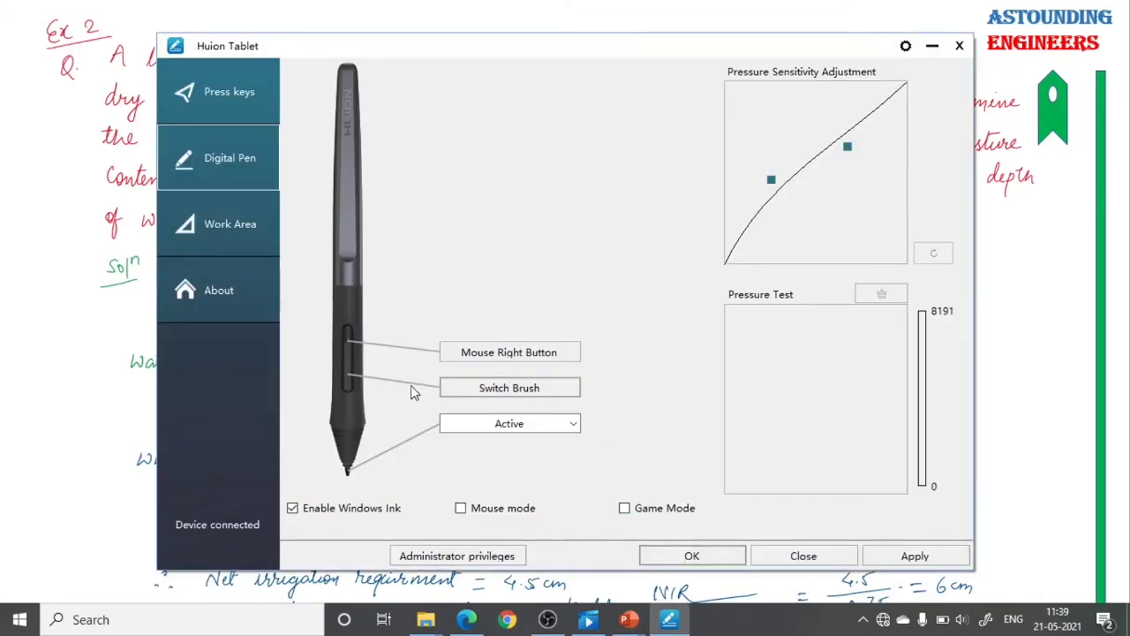
pyautogui.click(533, 424)
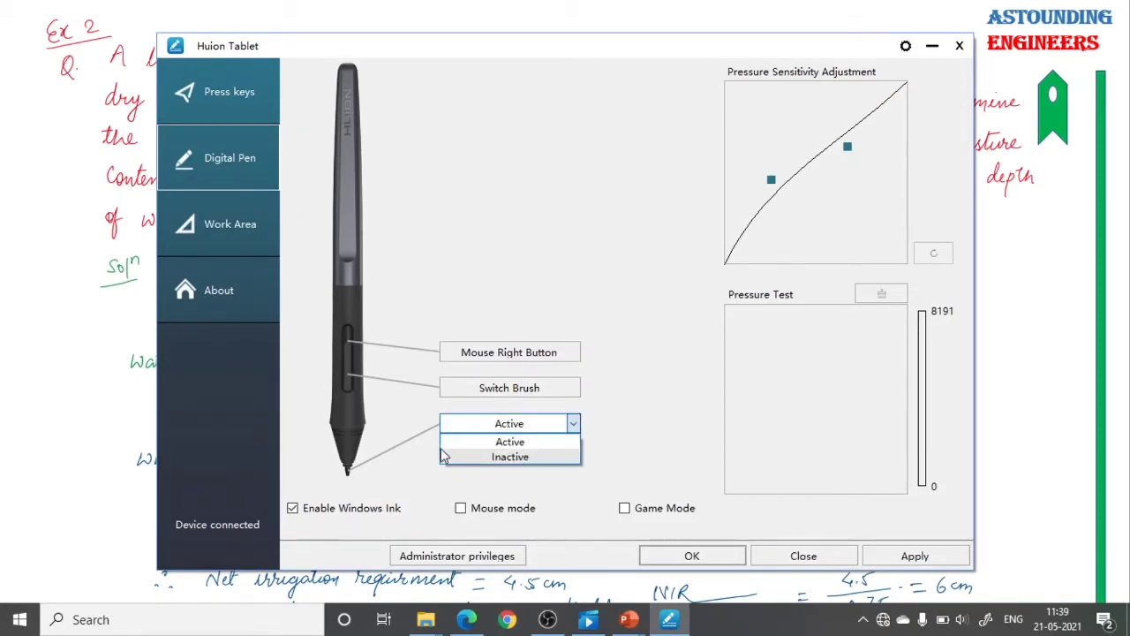
pyautogui.click(511, 447)
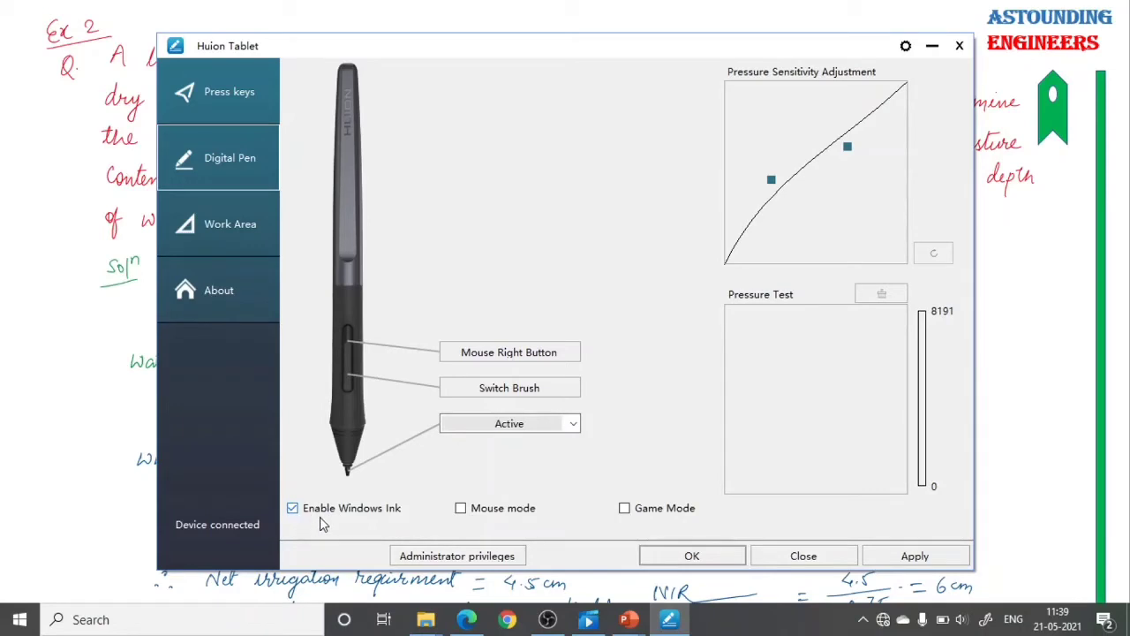
pyautogui.click(292, 510)
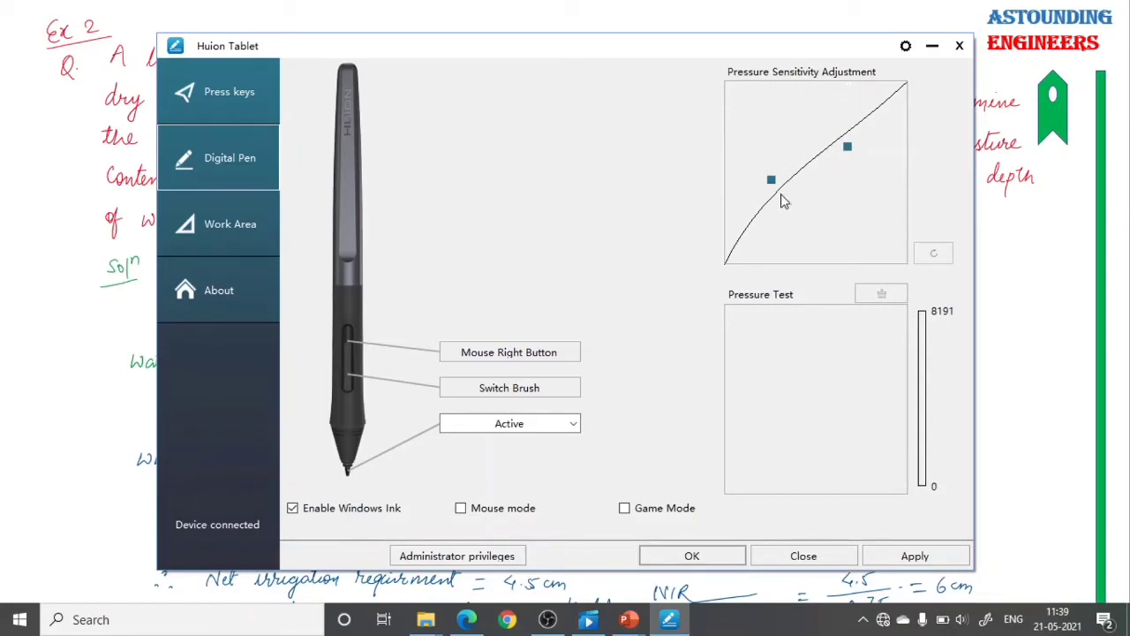
# Step: Draw a few test strokes in the Pressure Test area
pyautogui.moveTo(743, 366); pyautogui.dragTo(806, 343)
pyautogui.moveTo(759, 388); pyautogui.dragTo(835, 358)
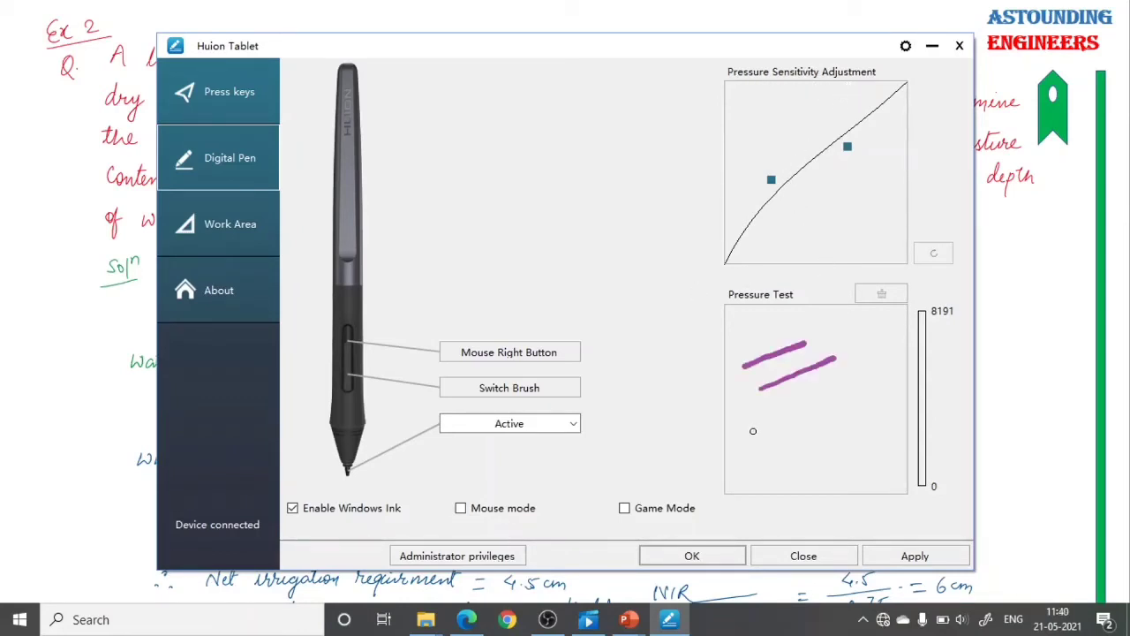
pyautogui.moveTo(744, 434); pyautogui.dragTo(795, 411)
# Step: Drag the pressure curve points down into a sagging curve and test it with strokes
pyautogui.moveTo(773, 180); pyautogui.dragTo(821, 238)
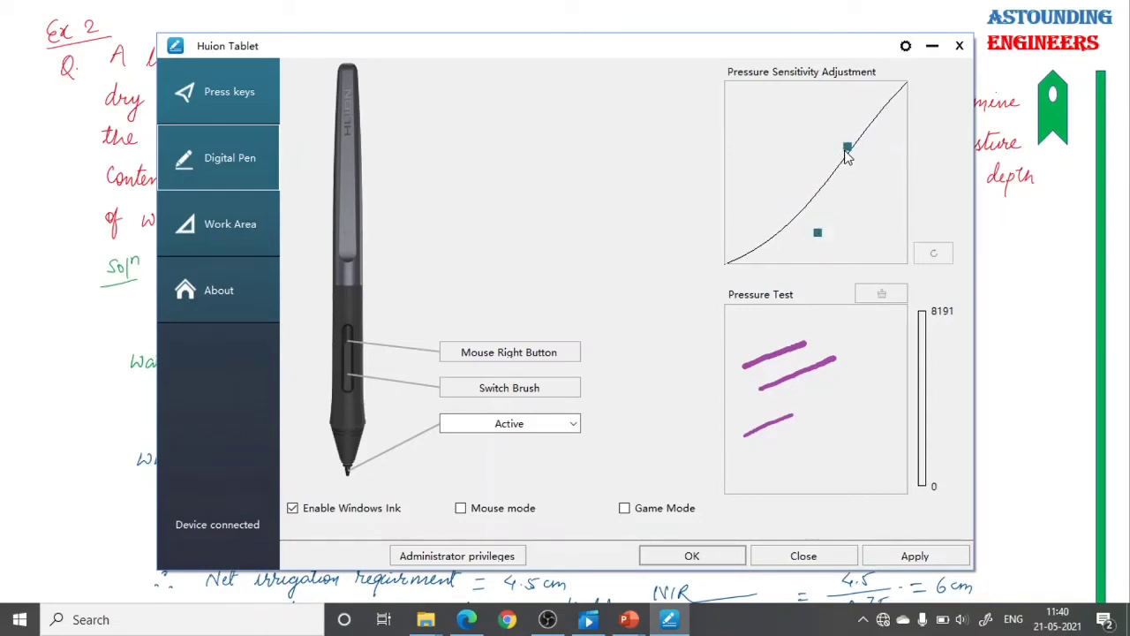
pyautogui.moveTo(848, 146); pyautogui.dragTo(884, 188)
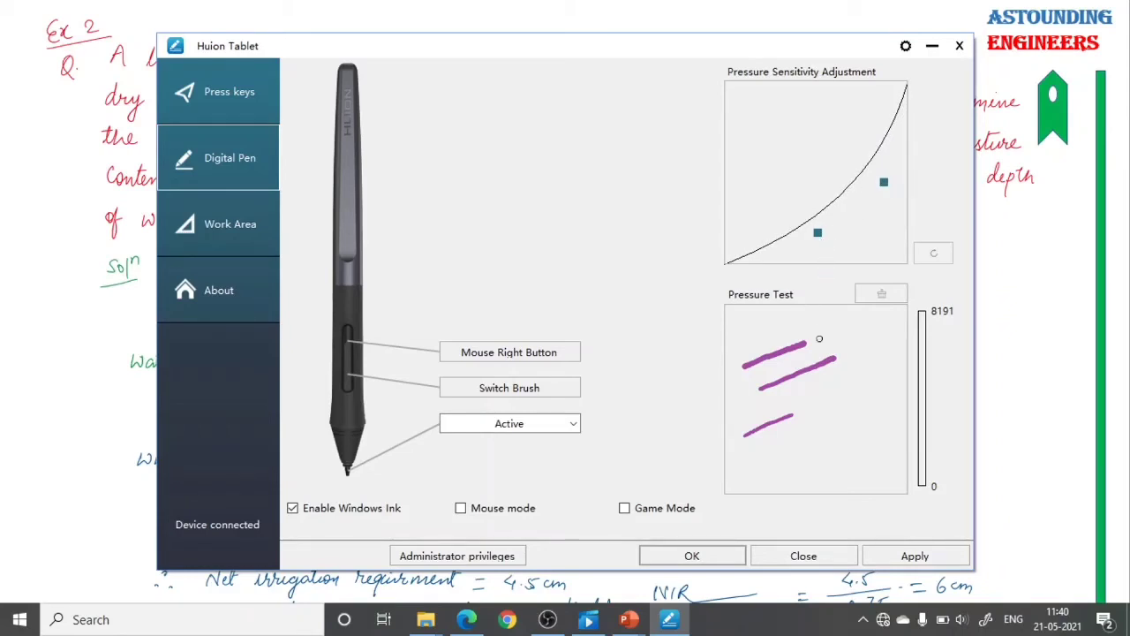
pyautogui.moveTo(785, 446)
pyautogui.mouseDown()
pyautogui.moveTo(856, 414)
pyautogui.moveTo(874, 385)
pyautogui.moveTo(838, 328)
pyautogui.mouseUp()
pyautogui.moveTo(852, 413)
pyautogui.mouseDown()
pyautogui.moveTo(799, 423)
pyautogui.moveTo(848, 450)
pyautogui.moveTo(839, 412)
pyautogui.mouseUp()
pyautogui.moveTo(740, 454); pyautogui.dragTo(764, 446)
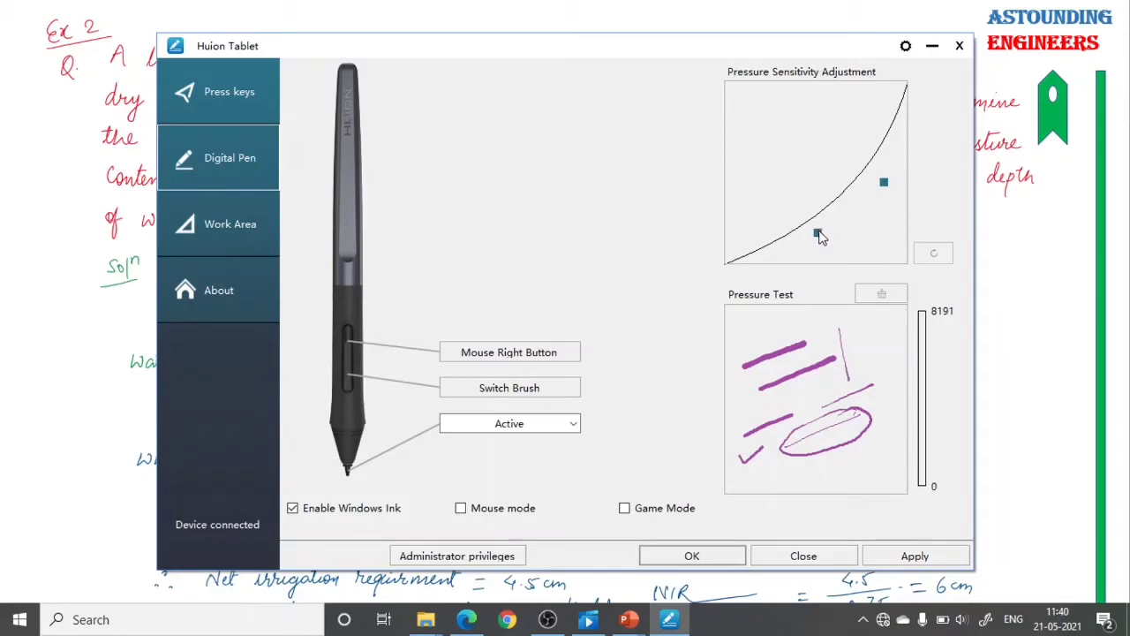
# Step: Raise both pressure curve points into a gently rising curve, test it, then apply and close
pyautogui.moveTo(817, 229); pyautogui.dragTo(810, 224)
pyautogui.moveTo(793, 205); pyautogui.dragTo(783, 193)
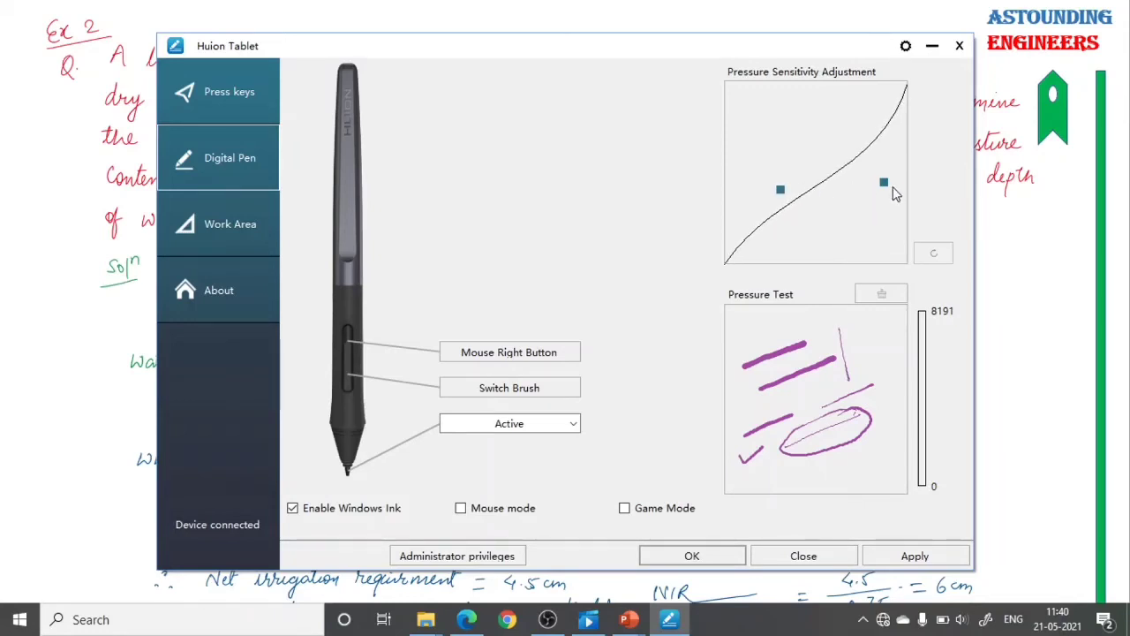
pyautogui.moveTo(884, 184); pyautogui.dragTo(835, 139)
pyautogui.moveTo(746, 346); pyautogui.dragTo(809, 332)
pyautogui.moveTo(737, 336)
pyautogui.mouseDown()
pyautogui.moveTo(805, 322)
pyautogui.moveTo(825, 357)
pyautogui.mouseUp()
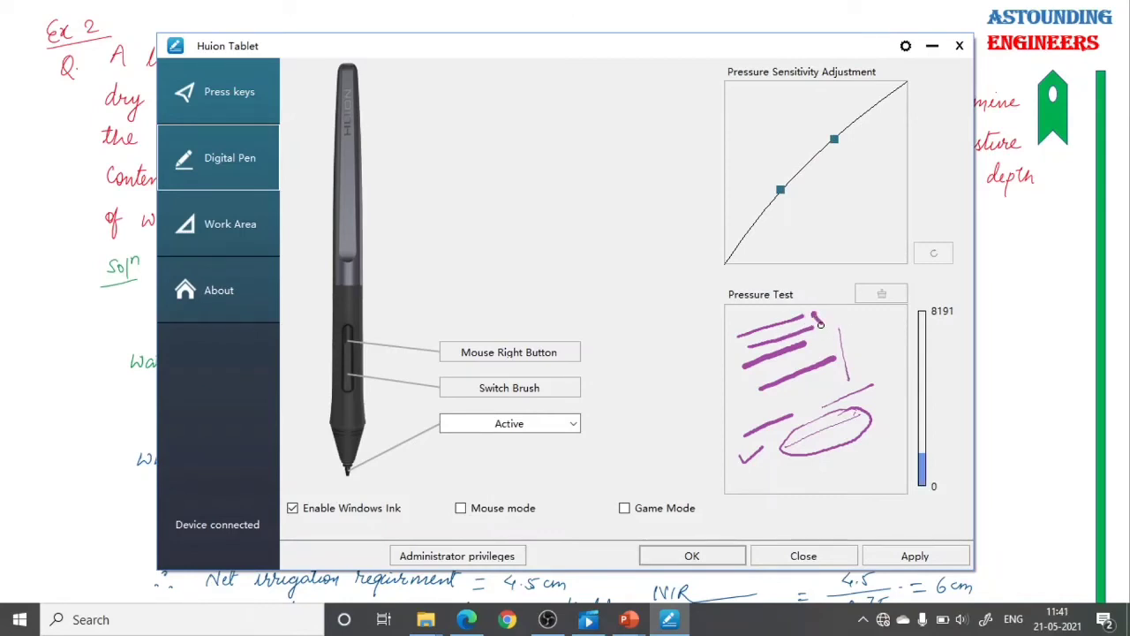
pyautogui.moveTo(740, 334); pyautogui.dragTo(743, 385)
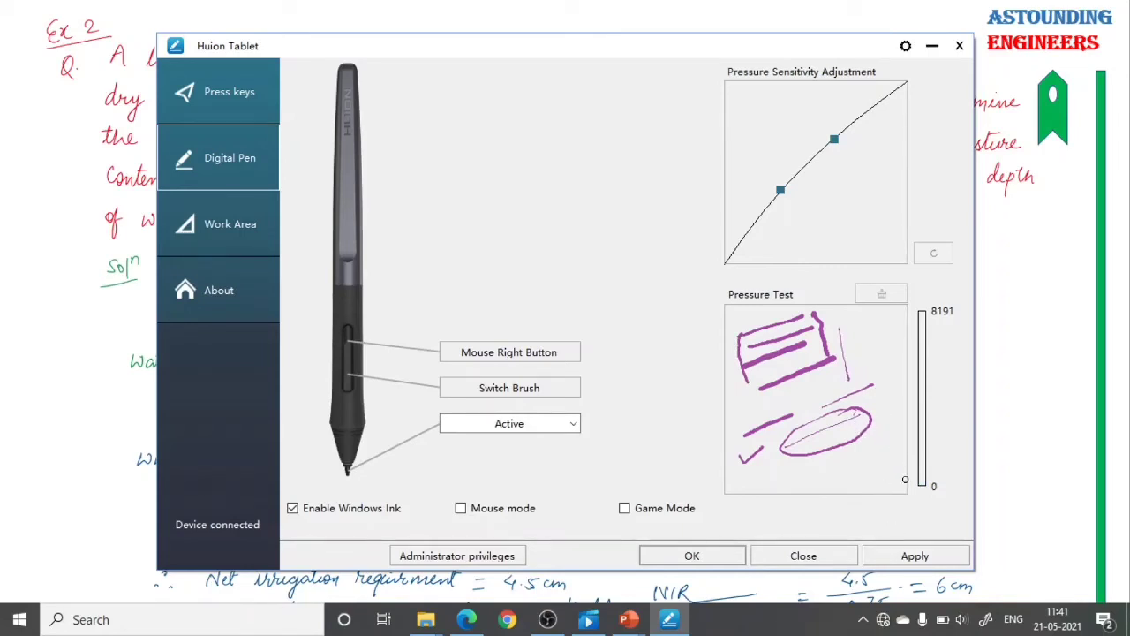
pyautogui.click(900, 558)
pyautogui.click(695, 555)
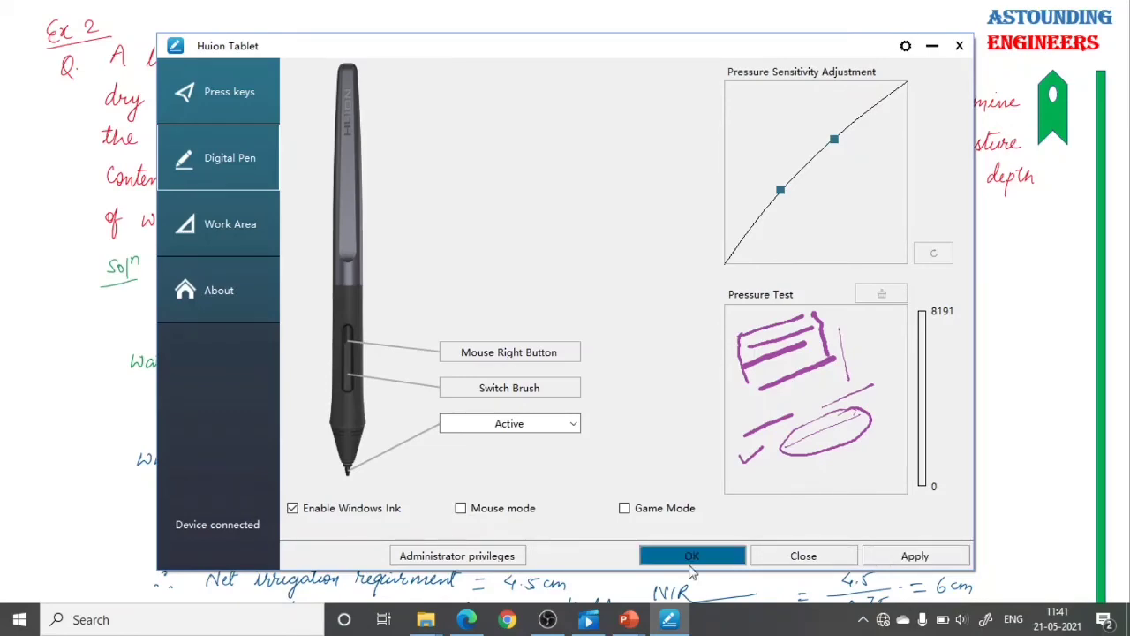